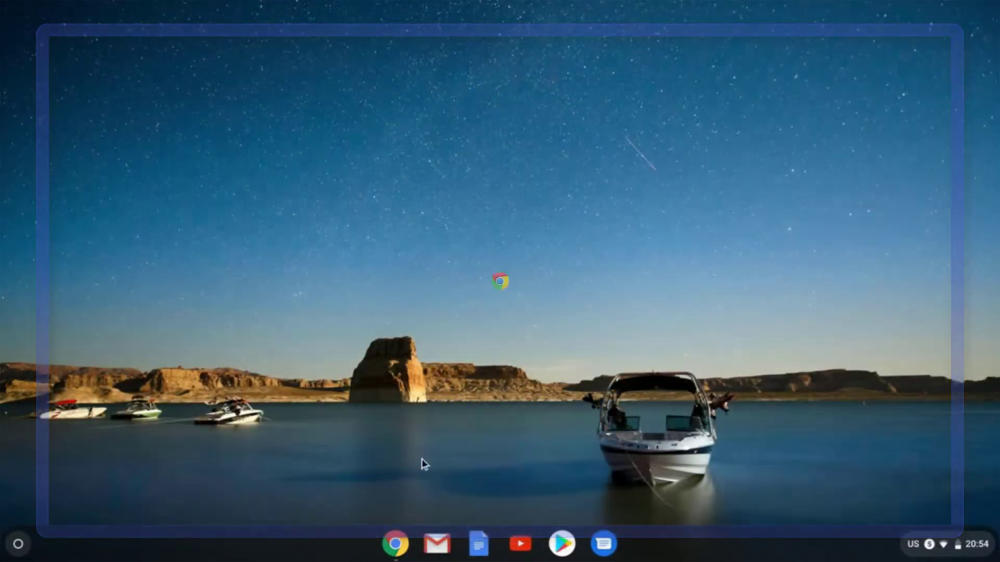
Restore the Chrome window showing the 'Adding Audio playlists to Google Sites' Drive folder.
{"action": "left_click", "coordinate": [396, 544]}
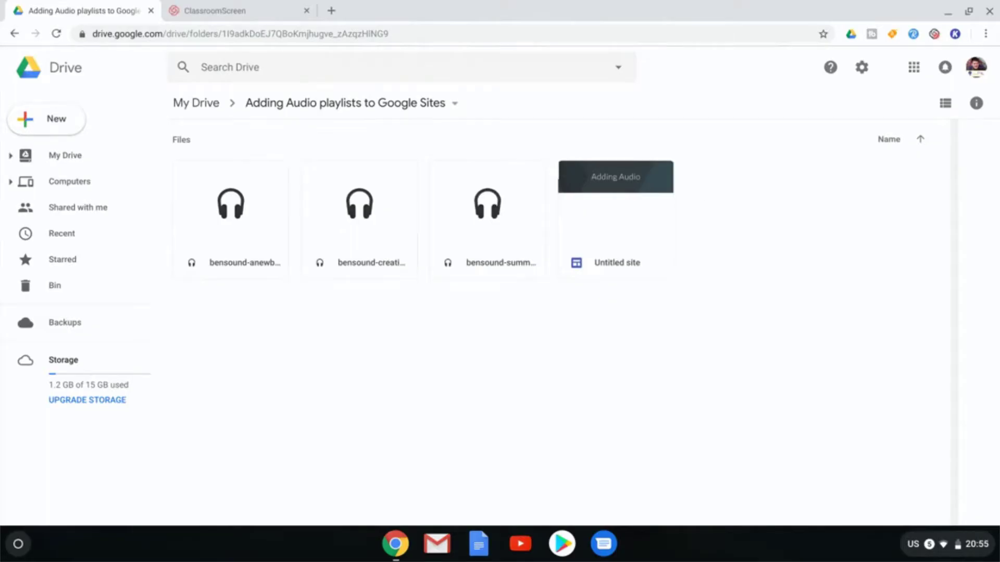
Reveal the Google Sites option in the folder's new-item menu, then close the ClassroomScreen tab.
{"action": "right_click", "coordinate": [693, 180]}
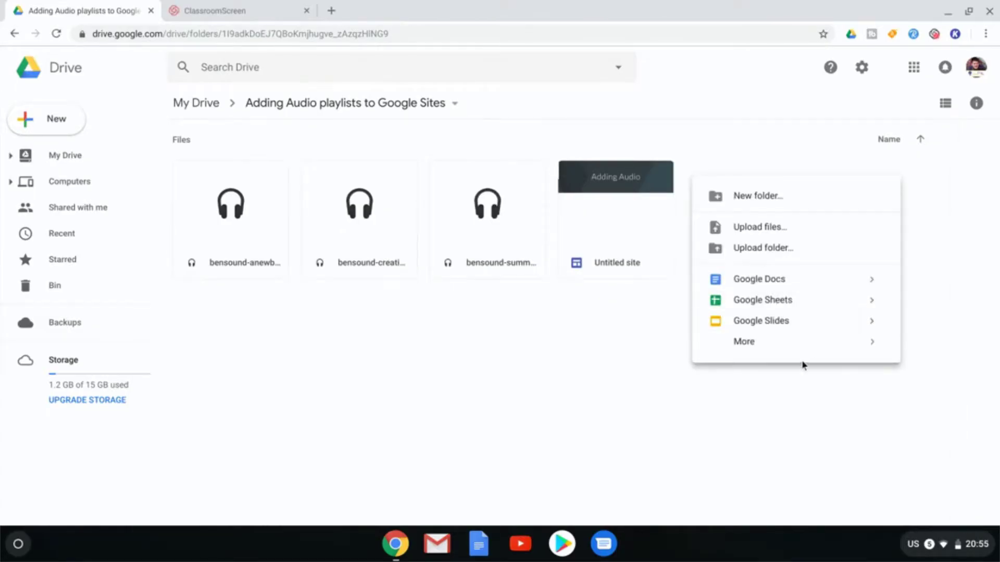
{"action": "mouse_move", "coordinate": [811, 351]}
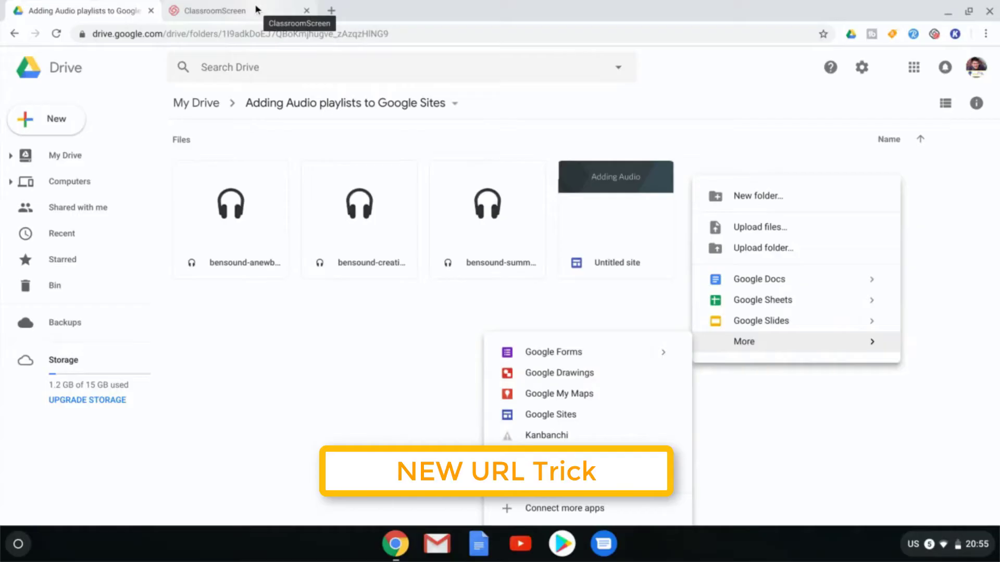
{"action": "left_click", "coordinate": [306, 12]}
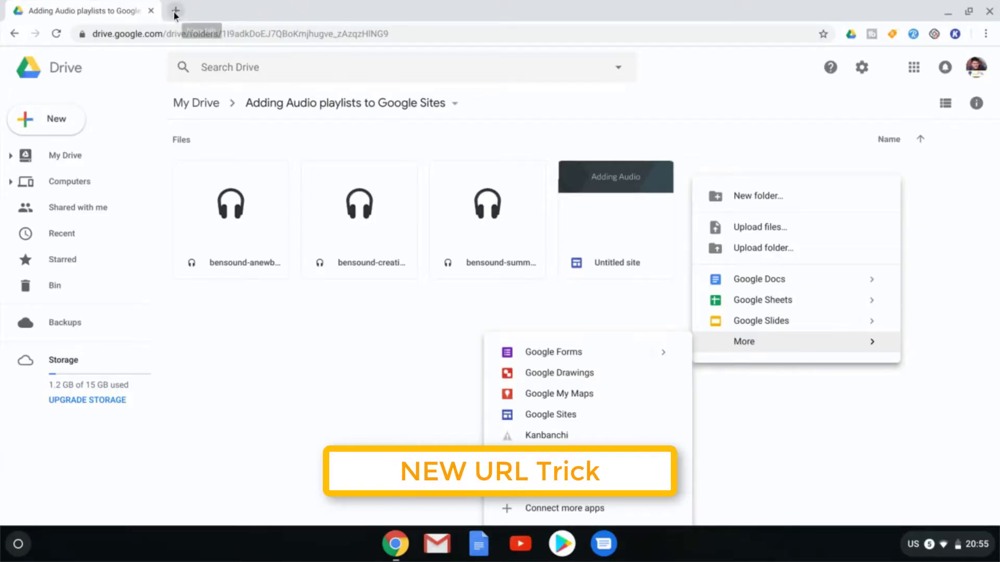
Start a blank Google Site by going to sites.new in a new tab.
{"action": "left_click", "coordinate": [174, 12]}
{"action": "type", "text": "sites"}
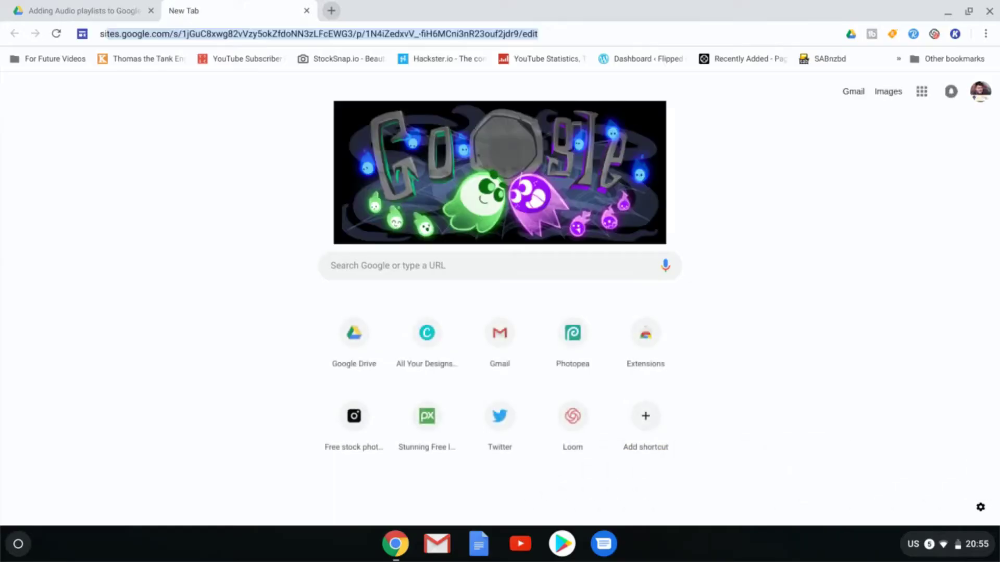
{"action": "type", "text": ".new"}
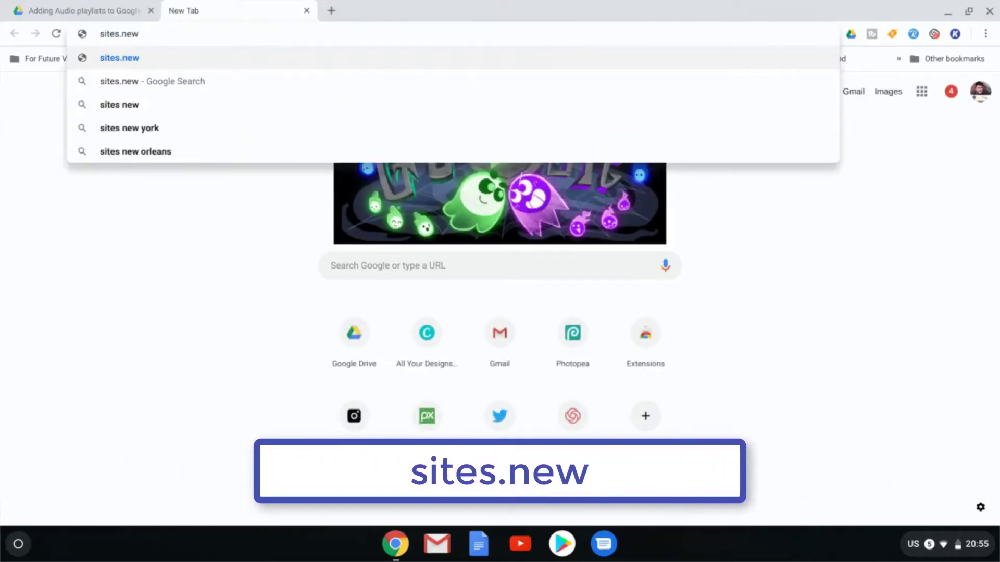
{"action": "key", "text": "Return"}
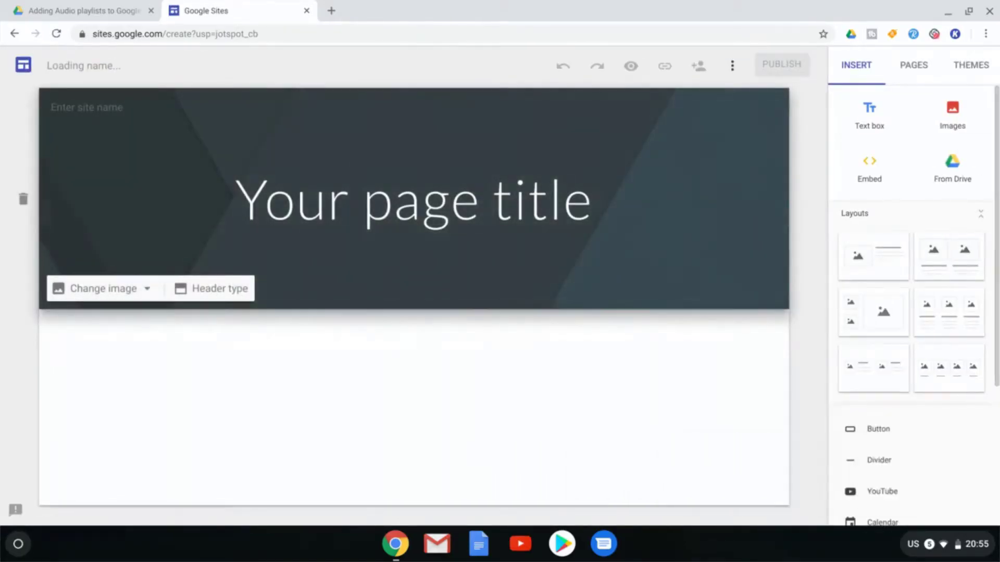
Replace the placeholder page title with 'Adding Audio or podcasts'.
{"action": "left_click", "coordinate": [457, 211]}
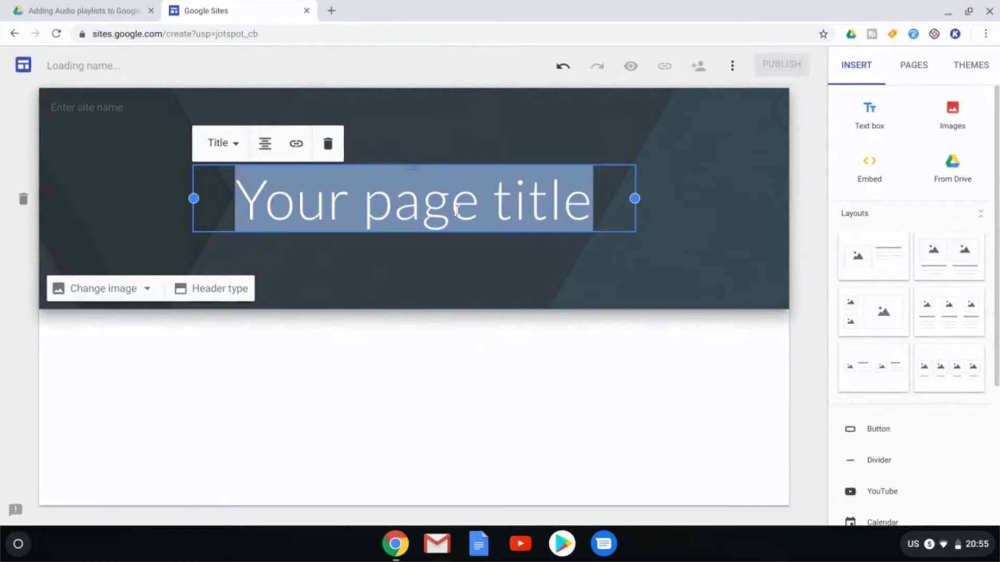
{"action": "type", "text": "Adding Audi"}
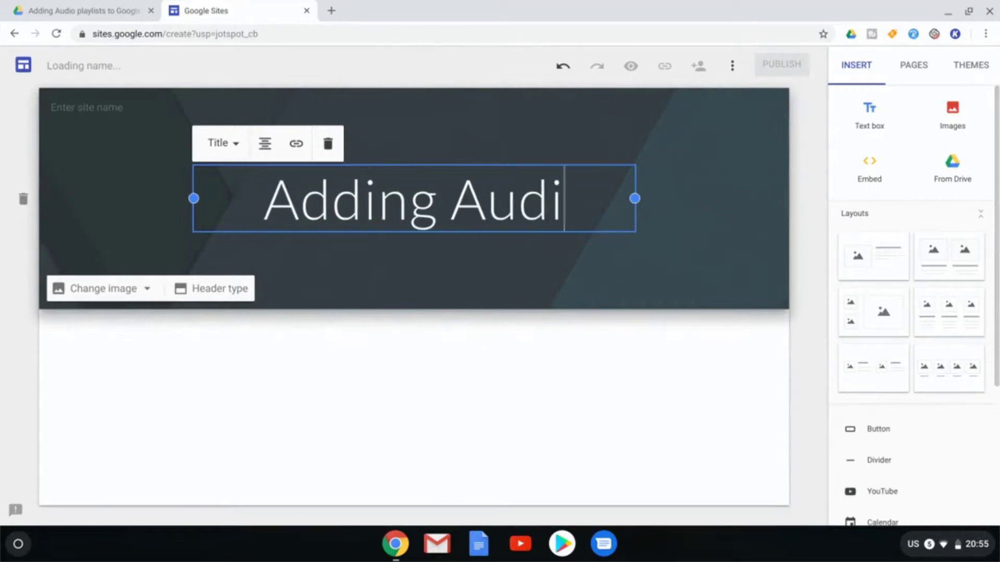
{"action": "type", "text": "o or podcasts"}
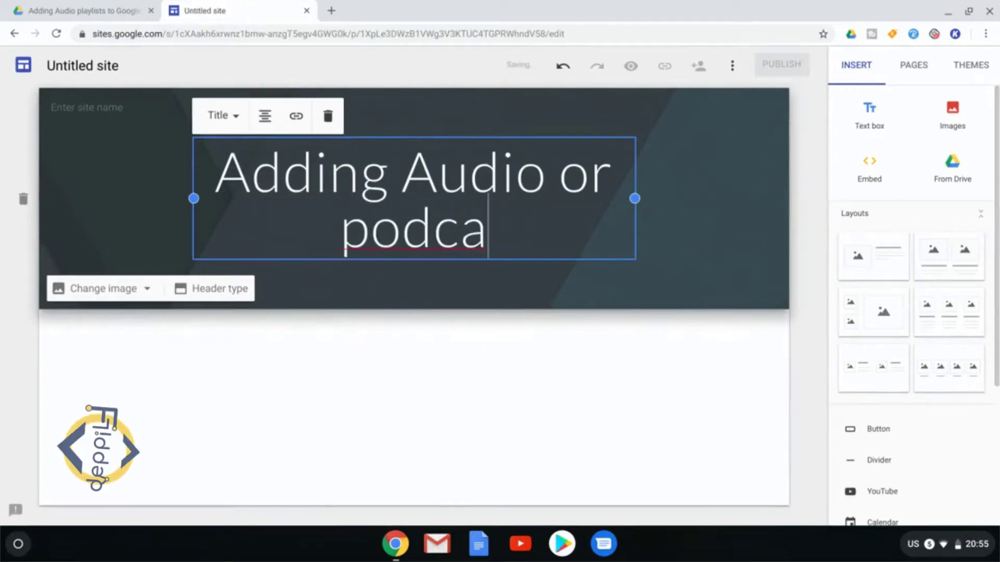
{"action": "left_click", "coordinate": [435, 380]}
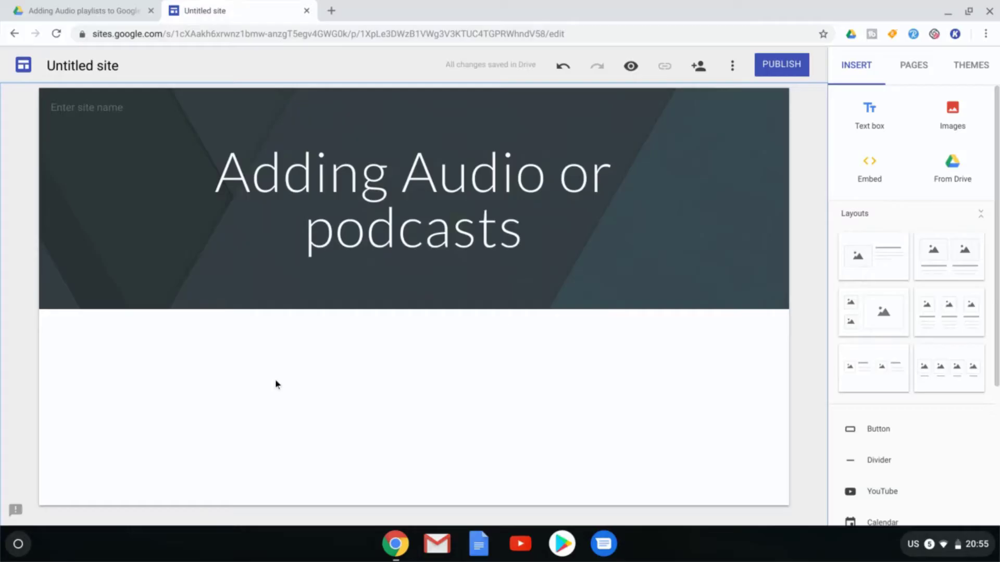
{"action": "mouse_move", "coordinate": [255, 301]}
Enable link sharing on the first bensound audio file and copy its link.
{"action": "left_click", "coordinate": [87, 7]}
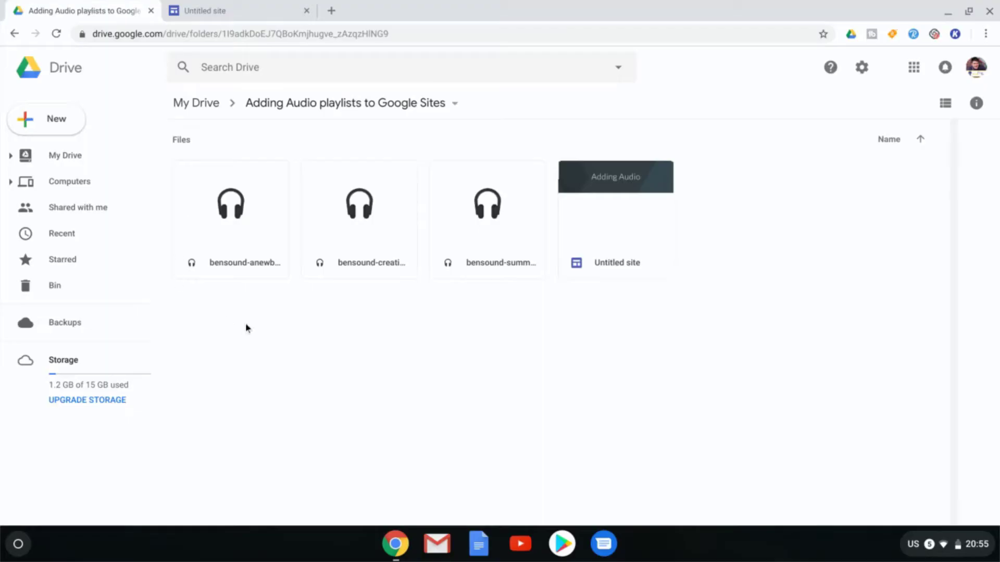
{"action": "left_click_drag", "start_coordinate": [245, 324], "coordinate": [489, 246]}
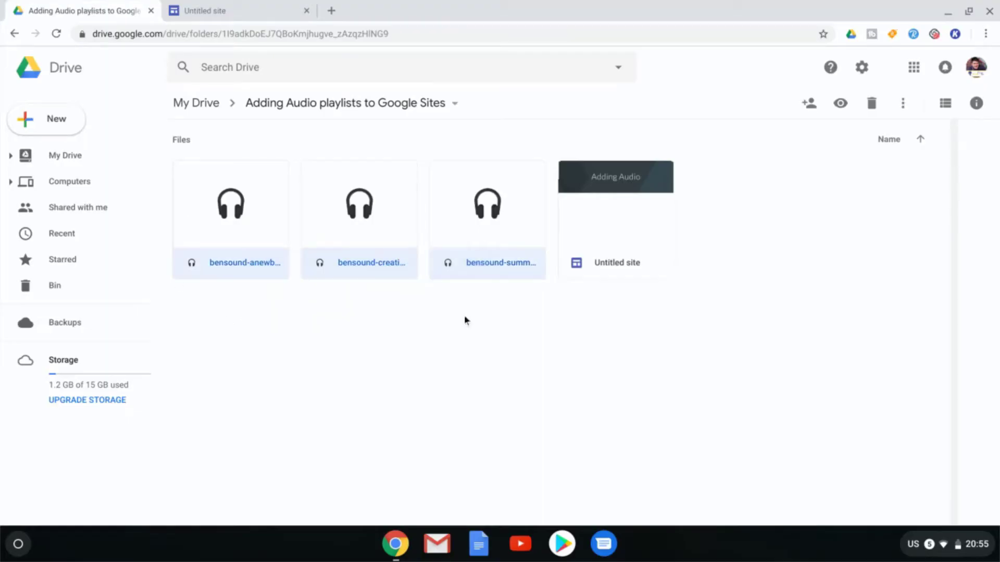
{"action": "left_click", "coordinate": [439, 383]}
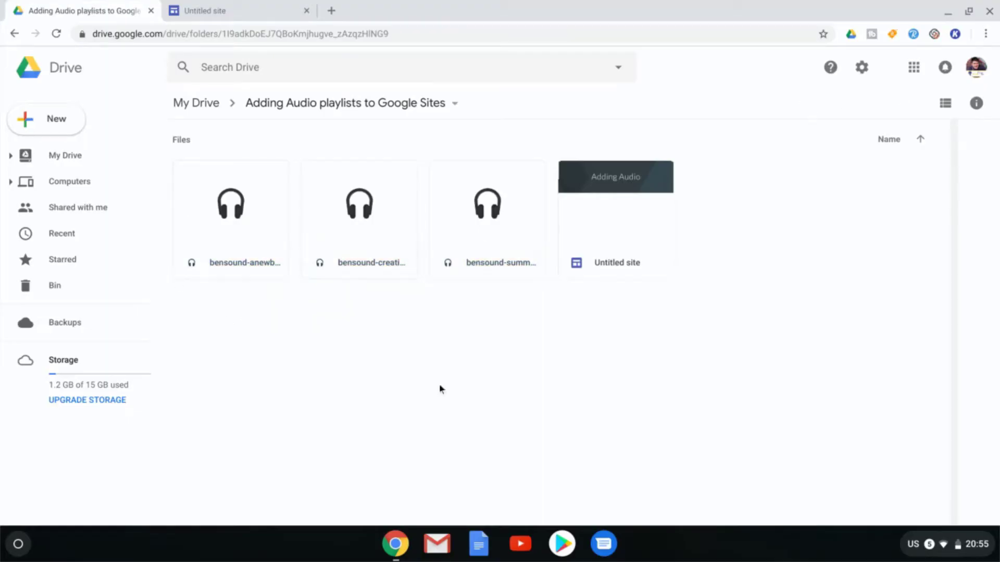
{"action": "right_click", "coordinate": [223, 211]}
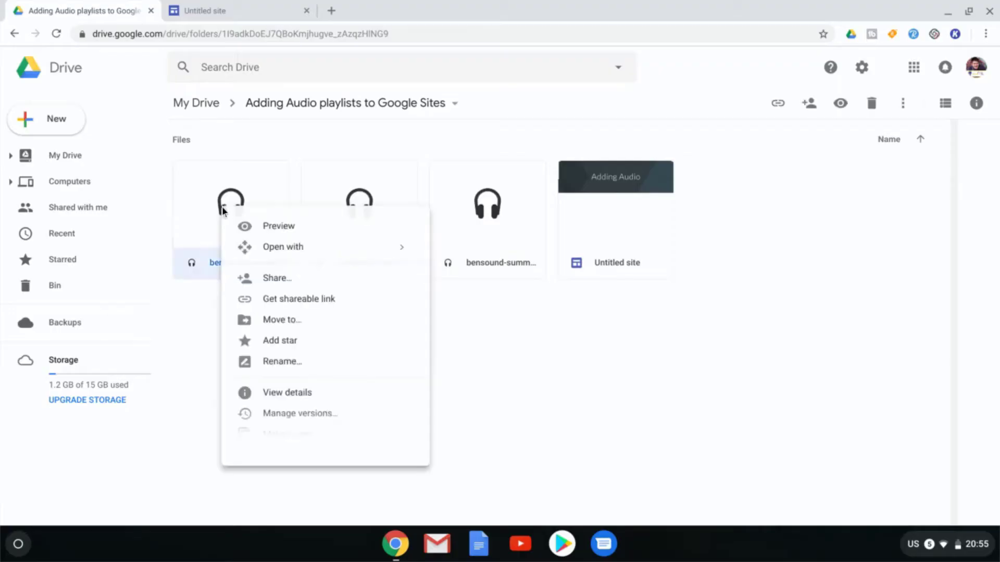
{"action": "left_click", "coordinate": [330, 307]}
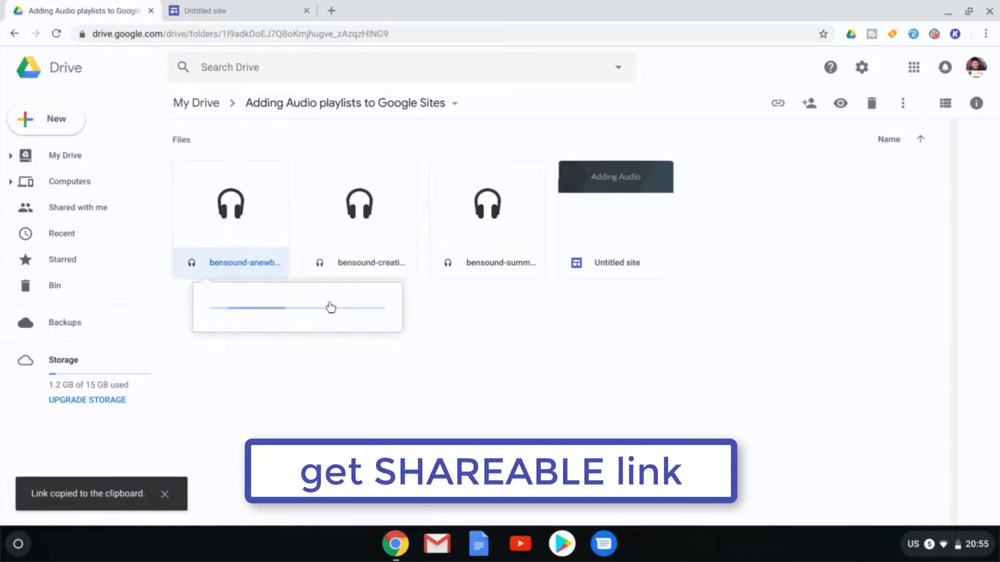
Embed the first audio file's pasted Drive link below the header and shrink the player.
{"action": "left_click", "coordinate": [235, 8]}
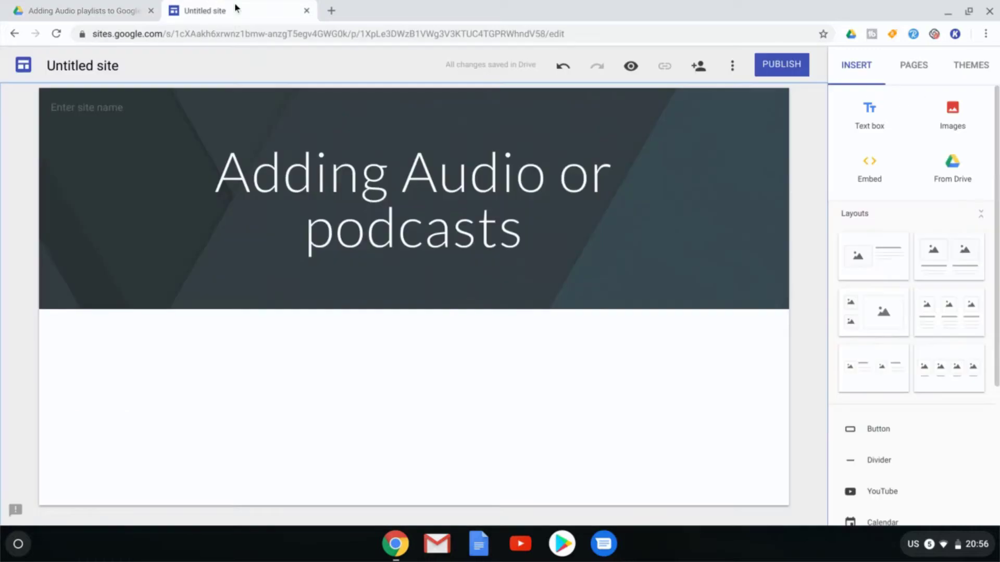
{"action": "double_click", "coordinate": [193, 357]}
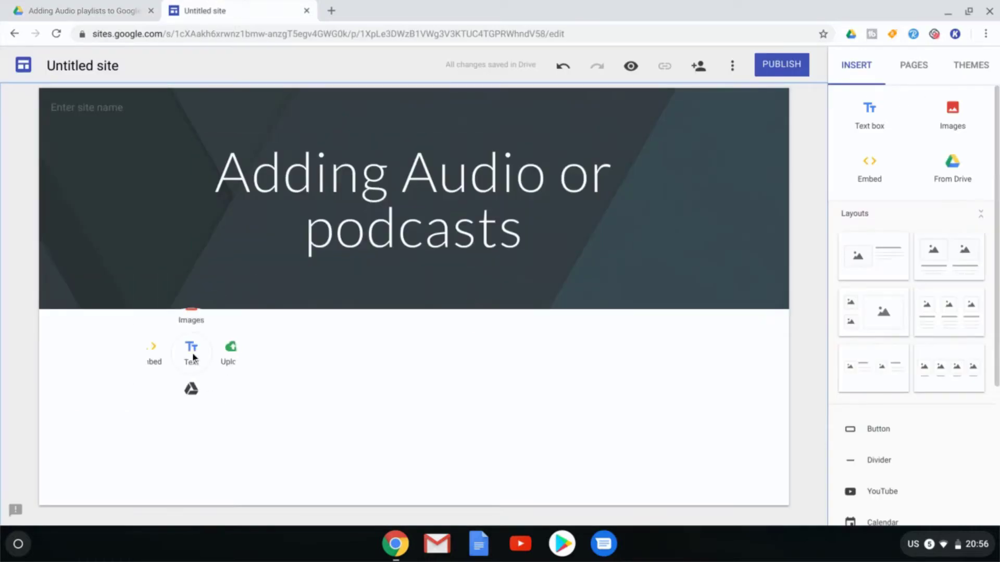
{"action": "left_click", "coordinate": [150, 362]}
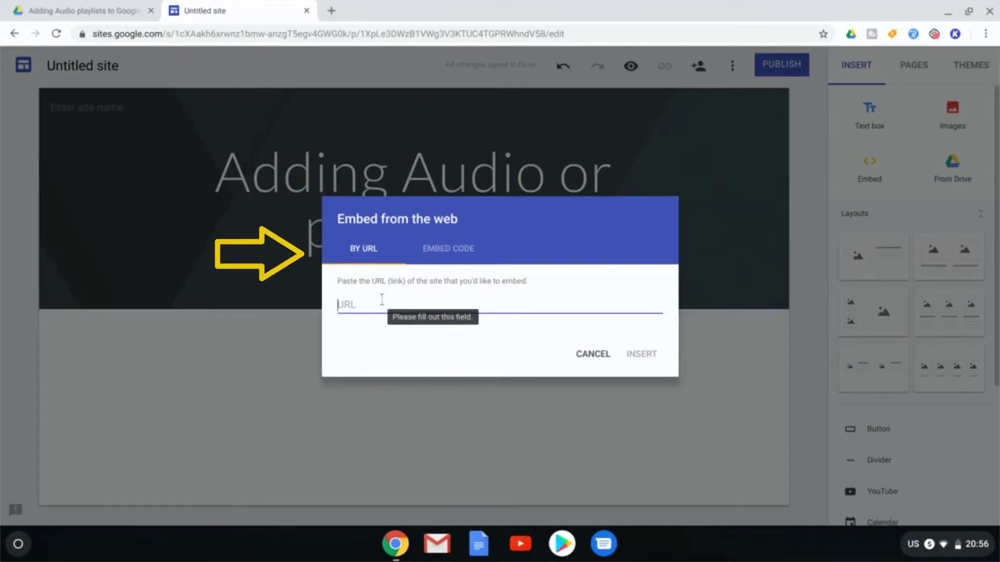
{"action": "key", "text": "ctrl+v"}
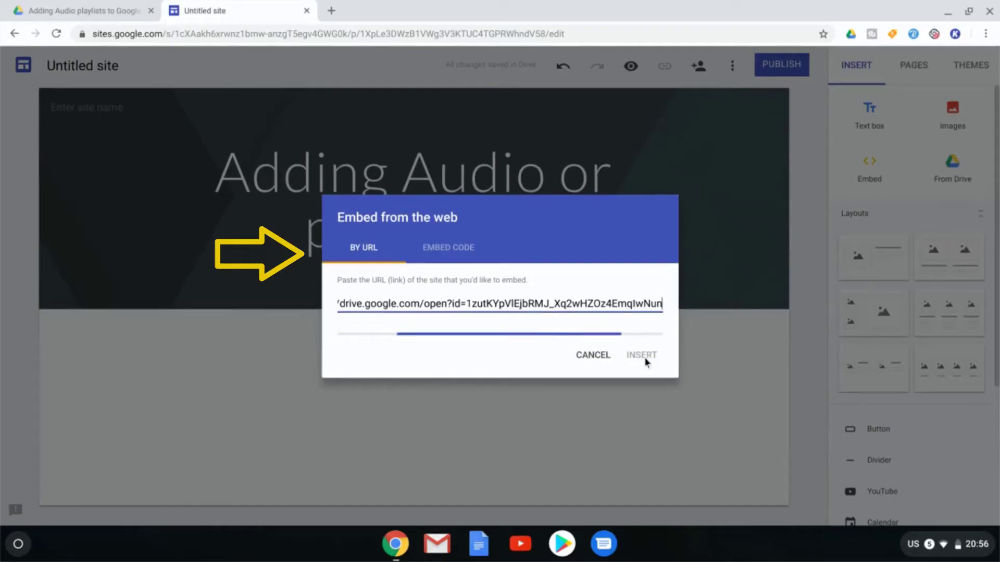
{"action": "left_click", "coordinate": [641, 427]}
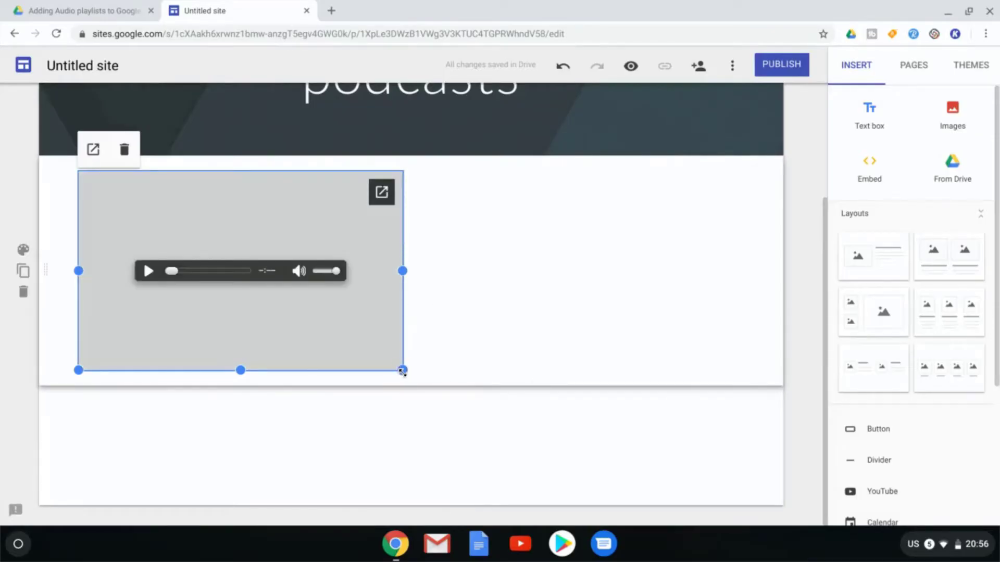
{"action": "left_click_drag", "start_coordinate": [402, 372], "coordinate": [381, 351]}
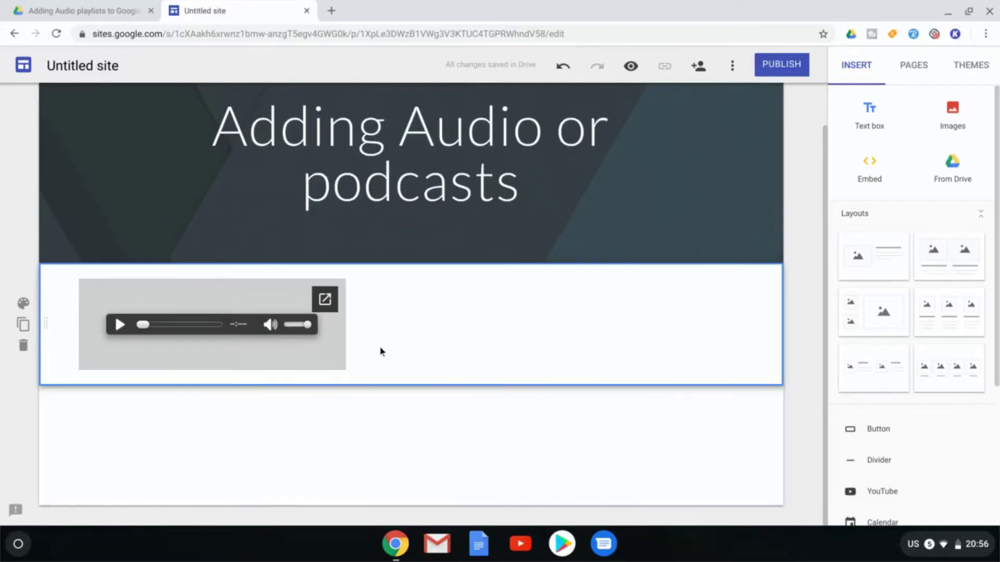
Add the caption 'This is the First Podcast or Audio track' beside the first player.
{"action": "double_click", "coordinate": [418, 311]}
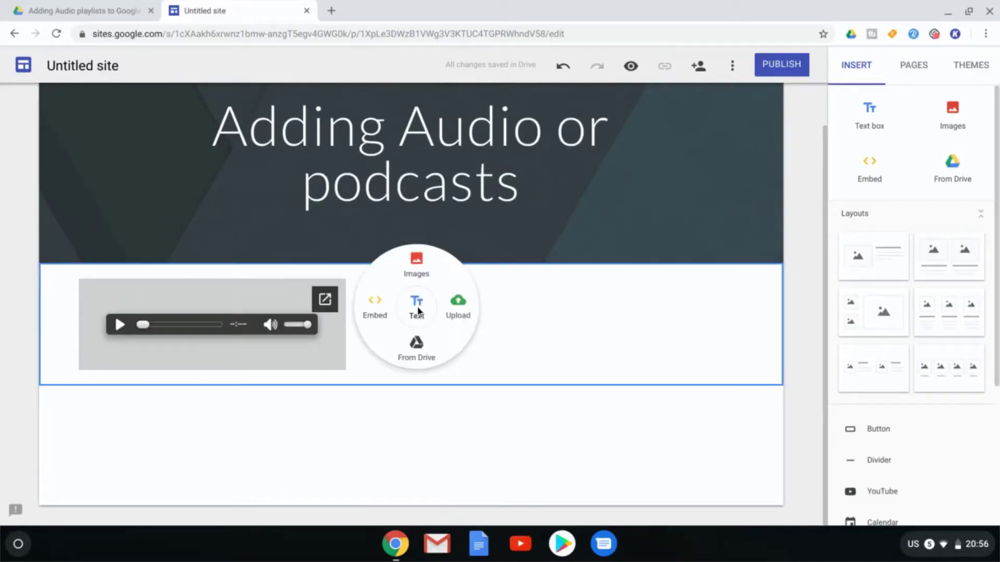
{"action": "left_click", "coordinate": [417, 311]}
{"action": "type", "text": "This"}
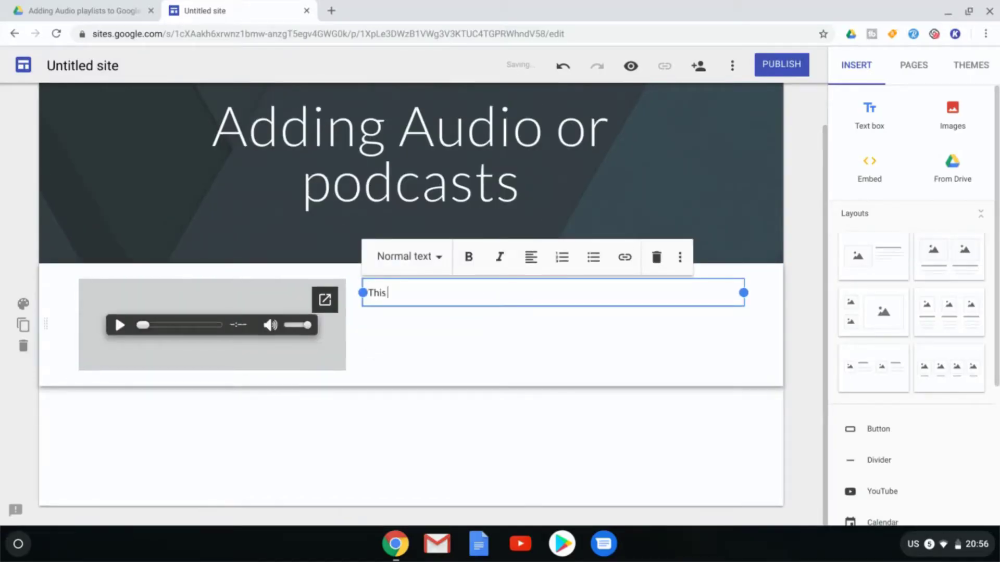
{"action": "type", "text": " is the First Podcast o"}
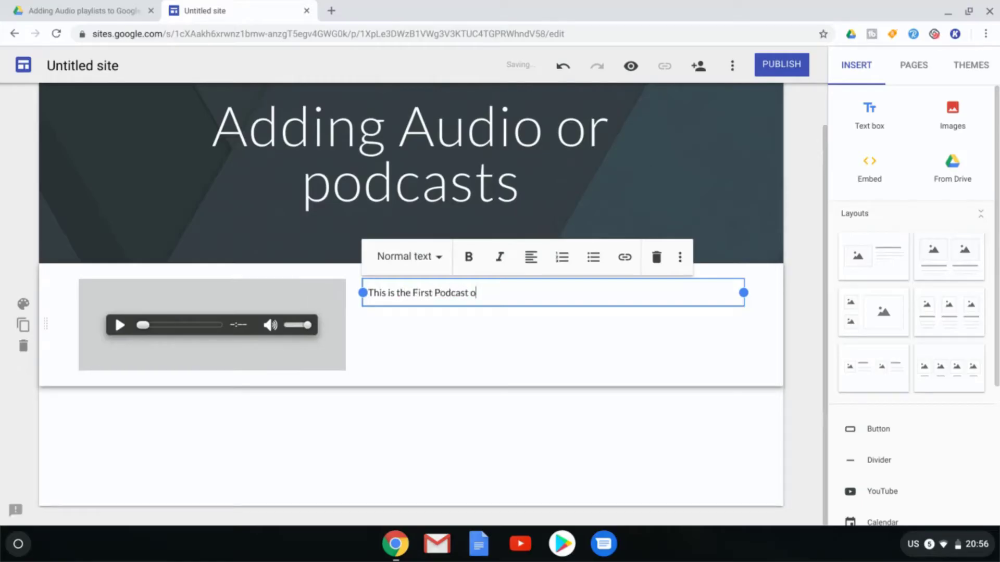
{"action": "type", "text": "r Audio track"}
{"action": "double_click", "coordinate": [203, 405]}
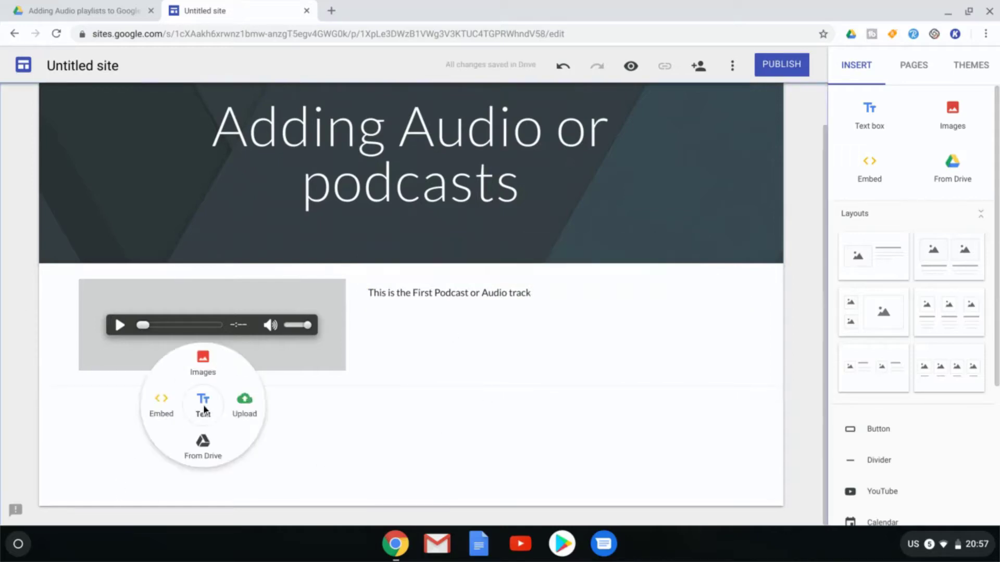
Copy the shareable link of the second audio file in Drive.
{"action": "left_click", "coordinate": [118, 10]}
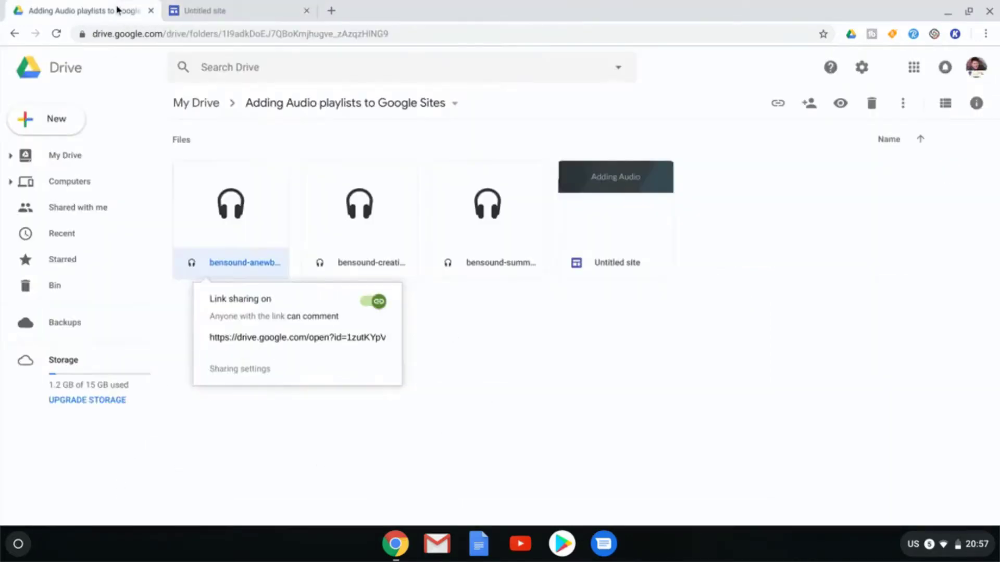
{"action": "left_click", "coordinate": [358, 218]}
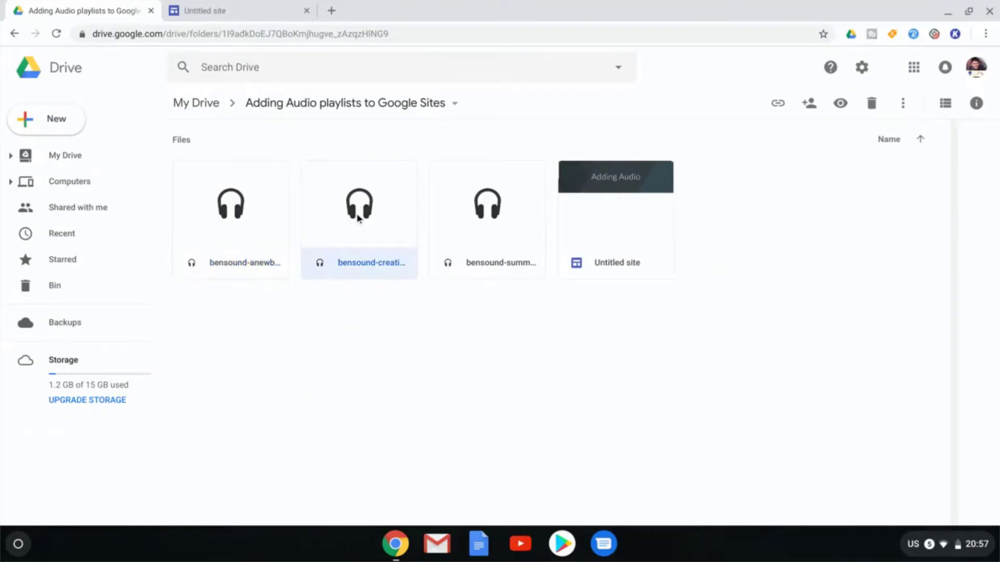
{"action": "right_click", "coordinate": [358, 219]}
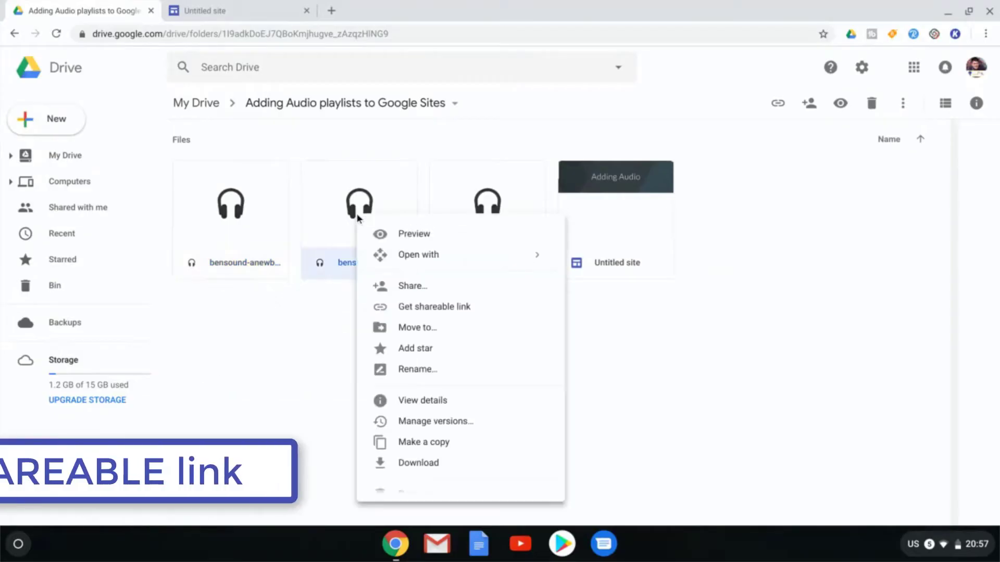
{"action": "left_click", "coordinate": [414, 307]}
Embed the second audio file by its Drive URL below the first and resize it.
{"action": "left_click", "coordinate": [254, 11]}
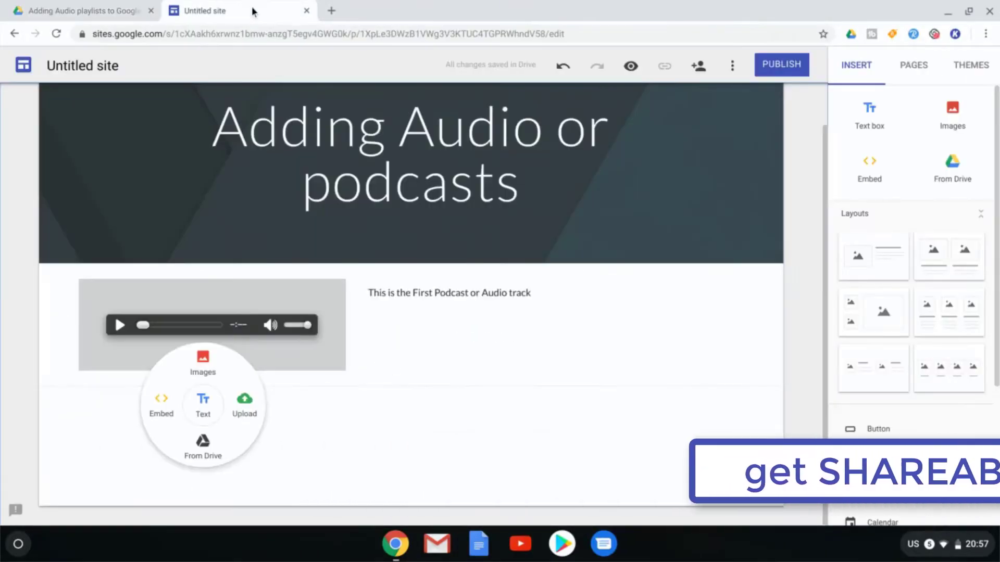
{"action": "left_click", "coordinate": [164, 408]}
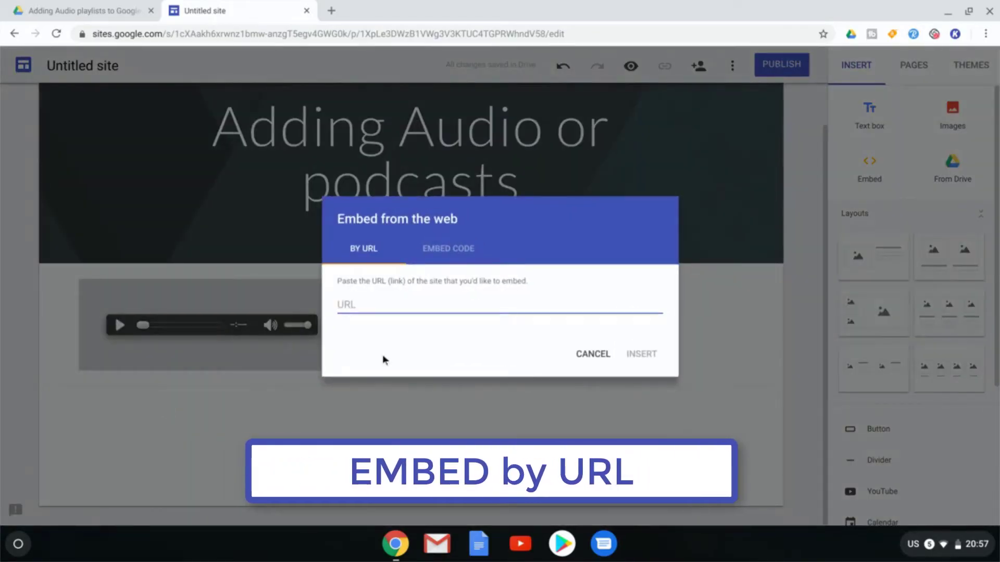
{"action": "key", "text": "ctrl+v"}
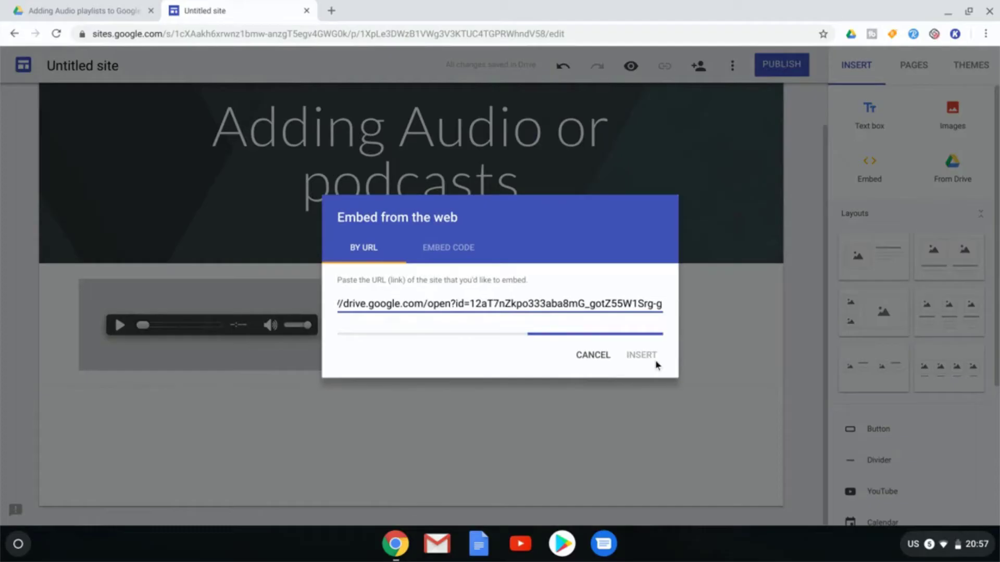
{"action": "left_click", "coordinate": [644, 431]}
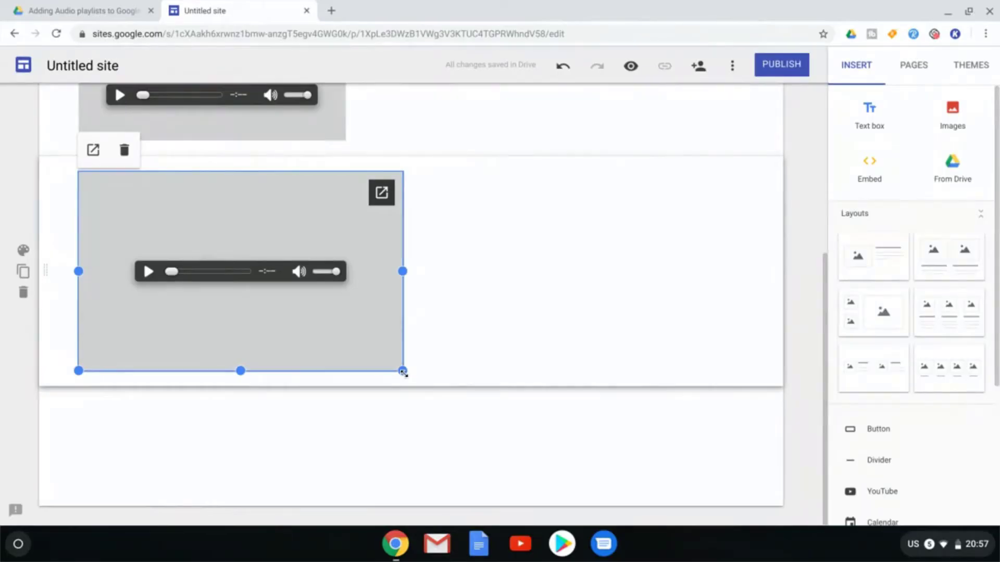
{"action": "left_click_drag", "start_coordinate": [402, 371], "coordinate": [447, 313]}
Add the caption 'This is our Second track or Podcast Episode' beside the second player.
{"action": "double_click", "coordinate": [447, 314]}
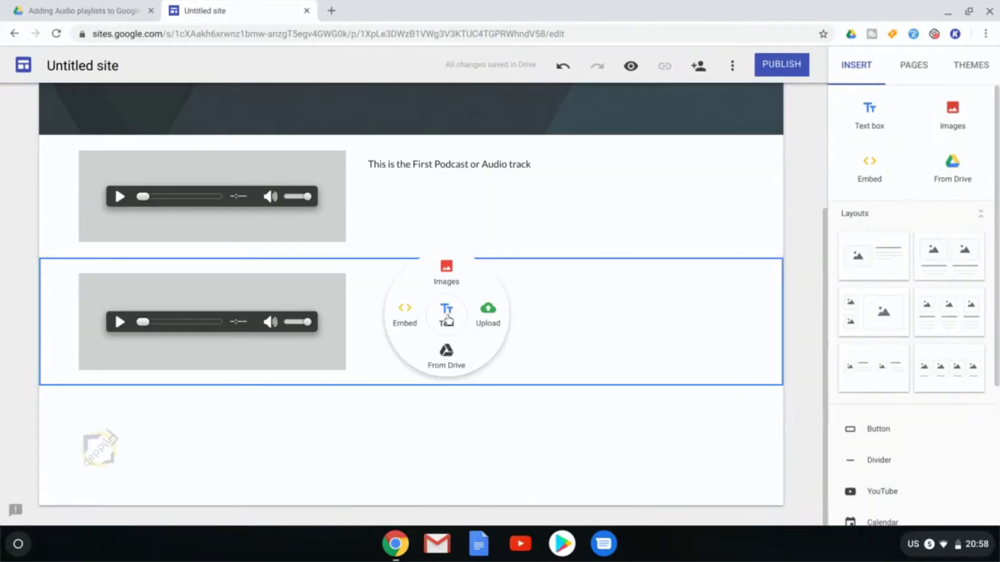
{"action": "left_click", "coordinate": [447, 316]}
{"action": "type", "text": "This i"}
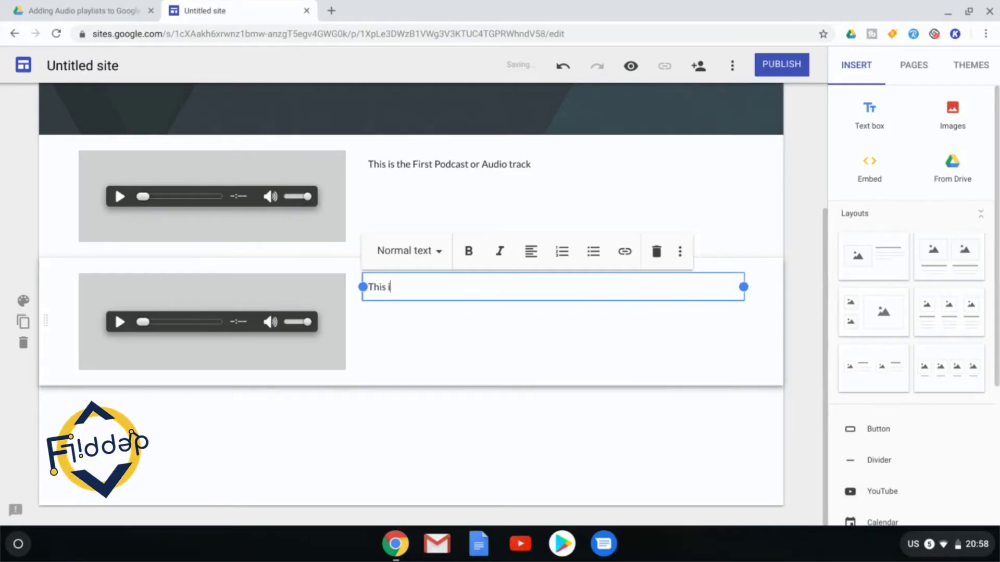
{"action": "type", "text": "s our Second t"}
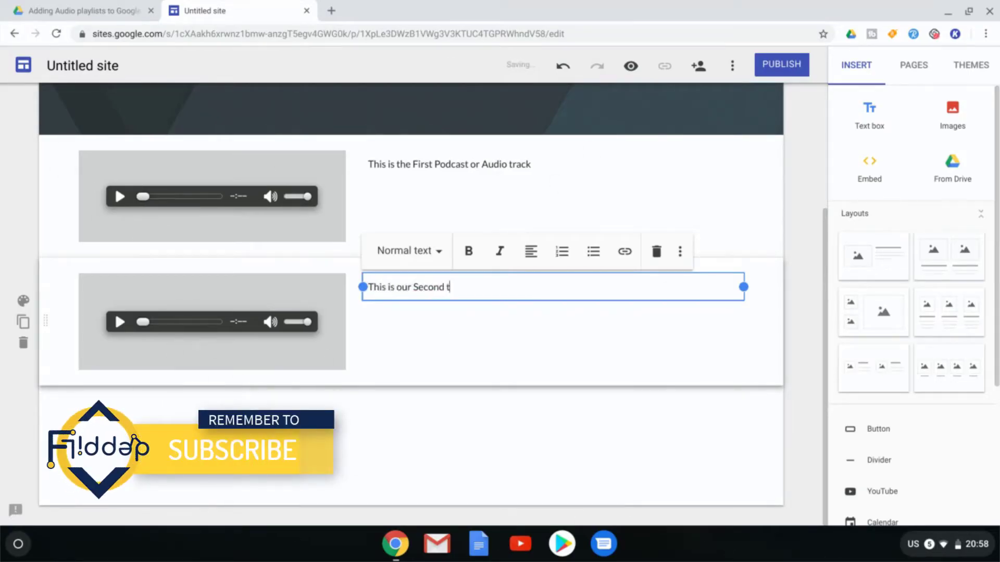
{"action": "type", "text": "rack or Podcast Ep"}
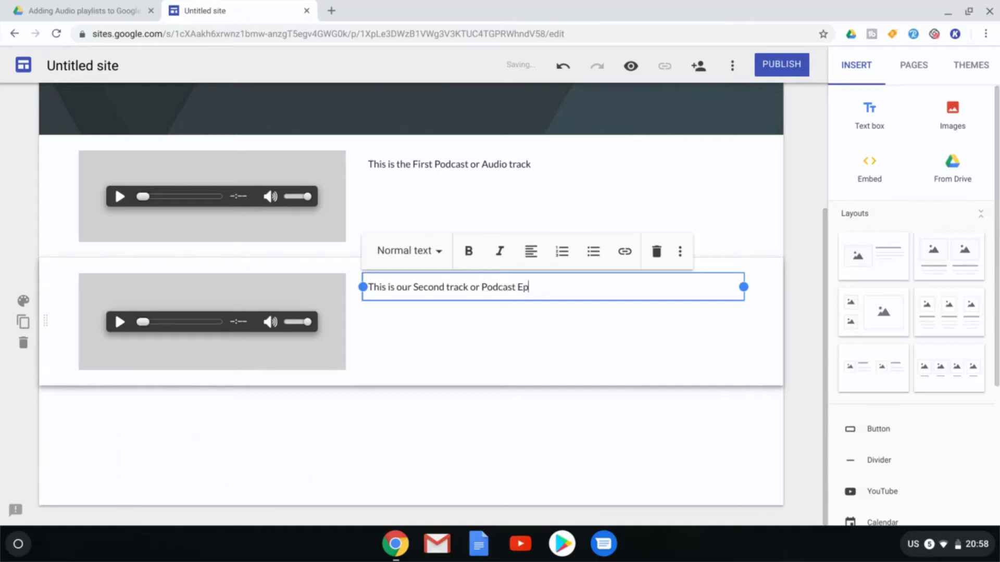
{"action": "type", "text": "isode"}
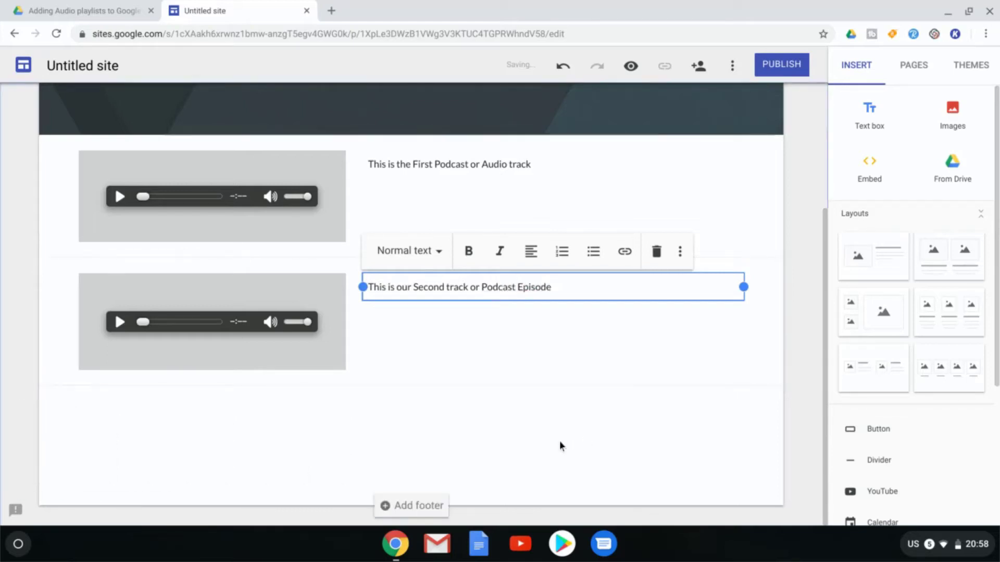
{"action": "left_click", "coordinate": [560, 442]}
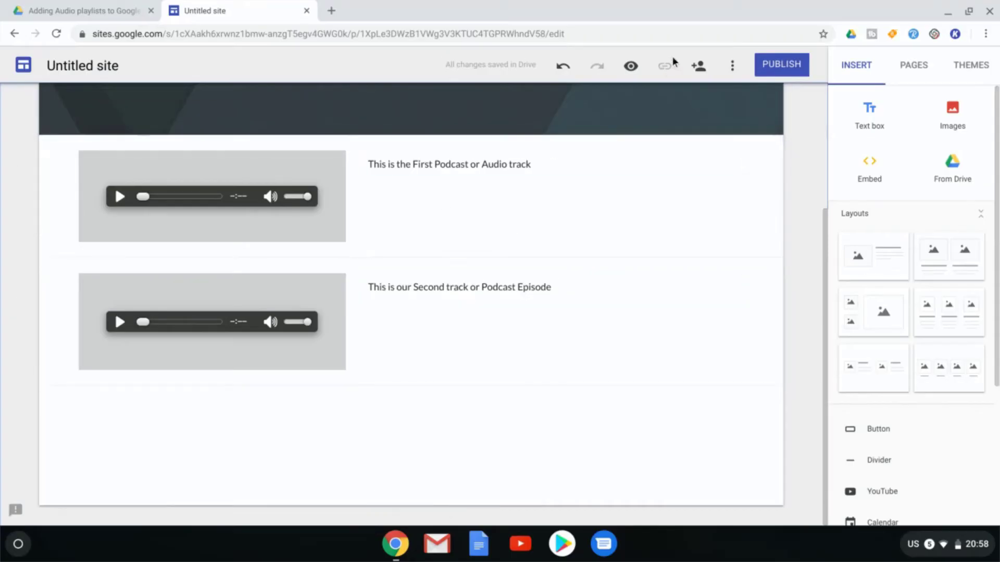
Preview the site, play and pause both audio players, and scroll to the footer.
{"action": "left_click", "coordinate": [631, 66]}
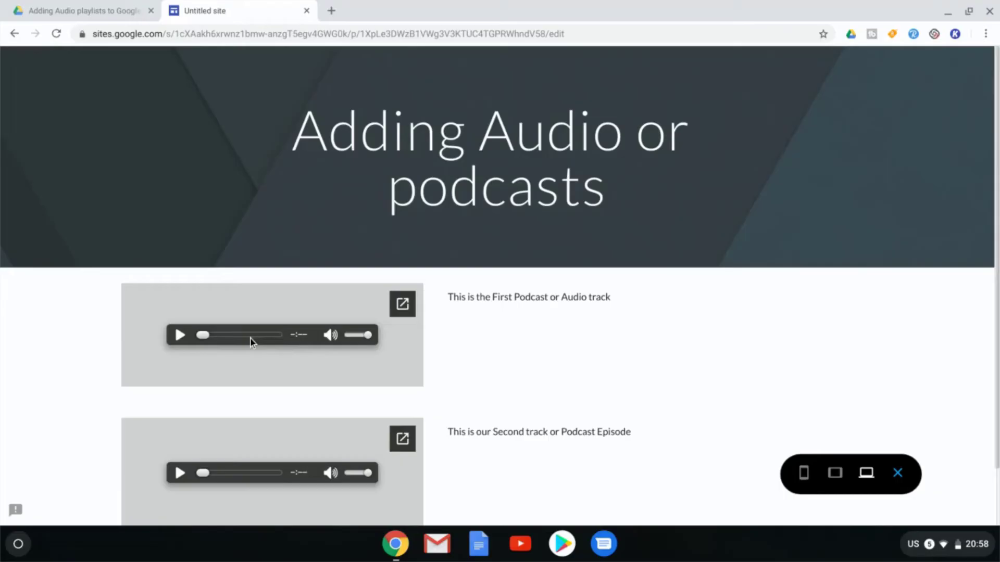
{"action": "left_click", "coordinate": [180, 336]}
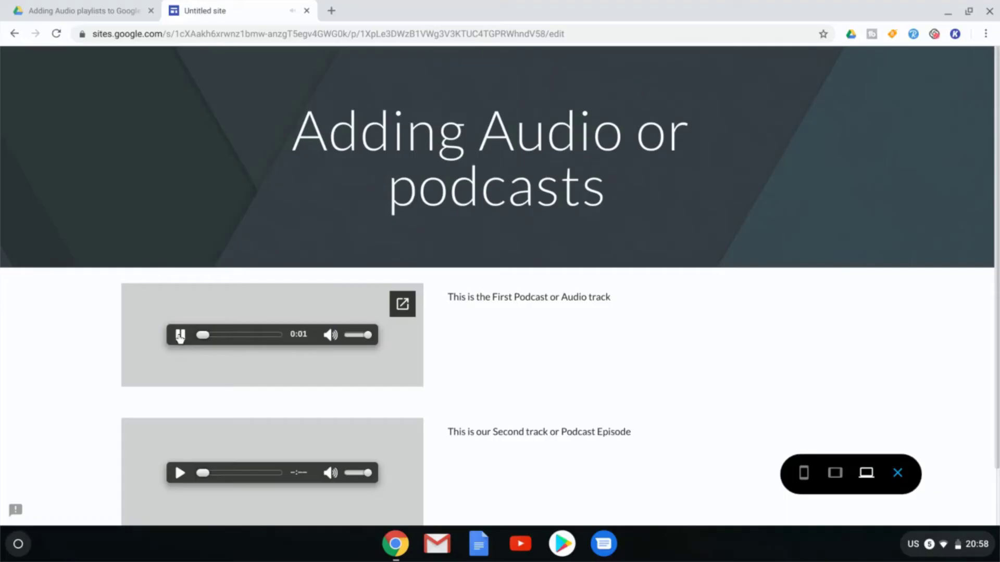
{"action": "left_click", "coordinate": [180, 336]}
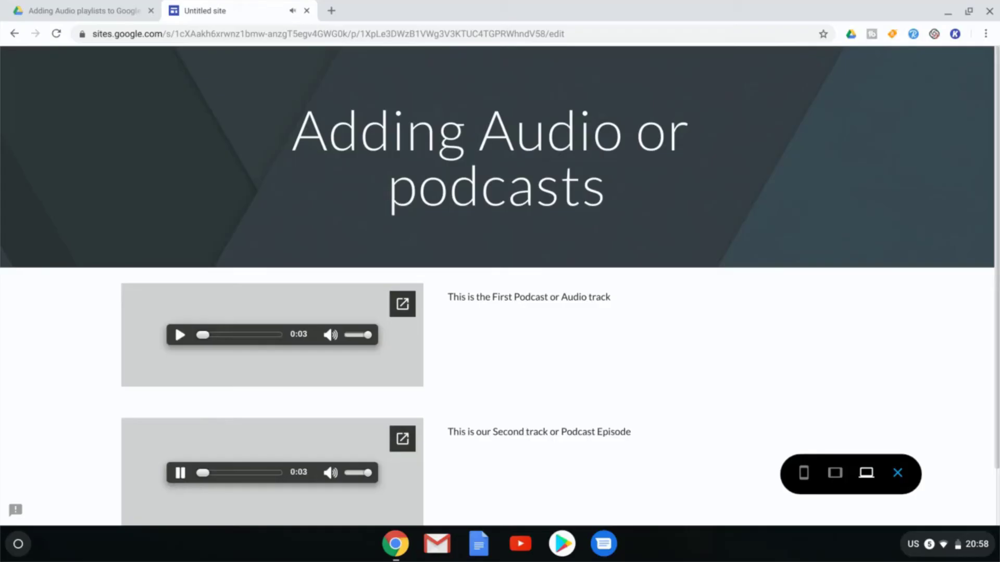
{"action": "left_click", "coordinate": [178, 474]}
{"action": "scroll", "coordinate": [546, 373], "scroll_direction": "down", "scroll_amount": 2}
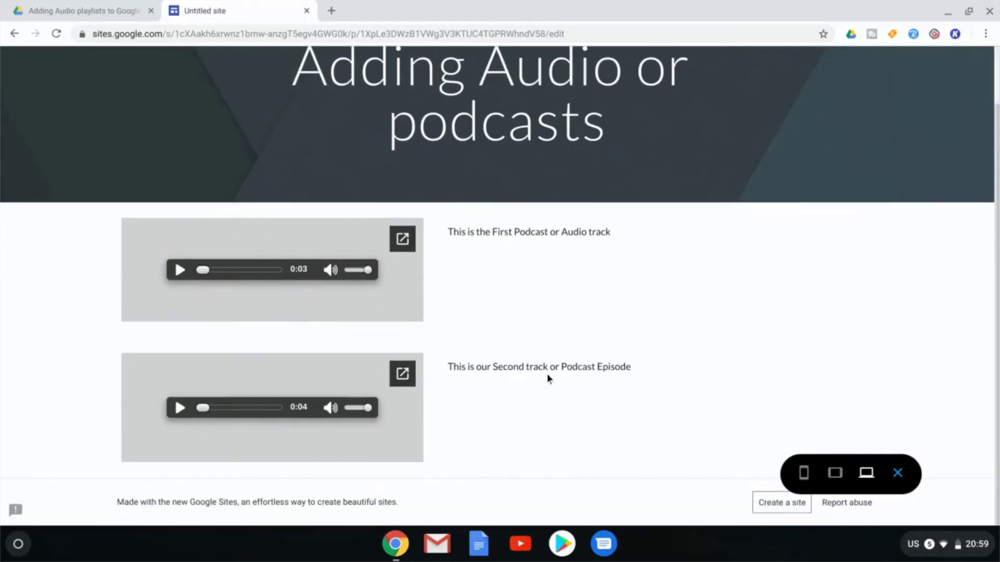
{"action": "scroll", "coordinate": [546, 373], "scroll_direction": "up", "scroll_amount": 2}
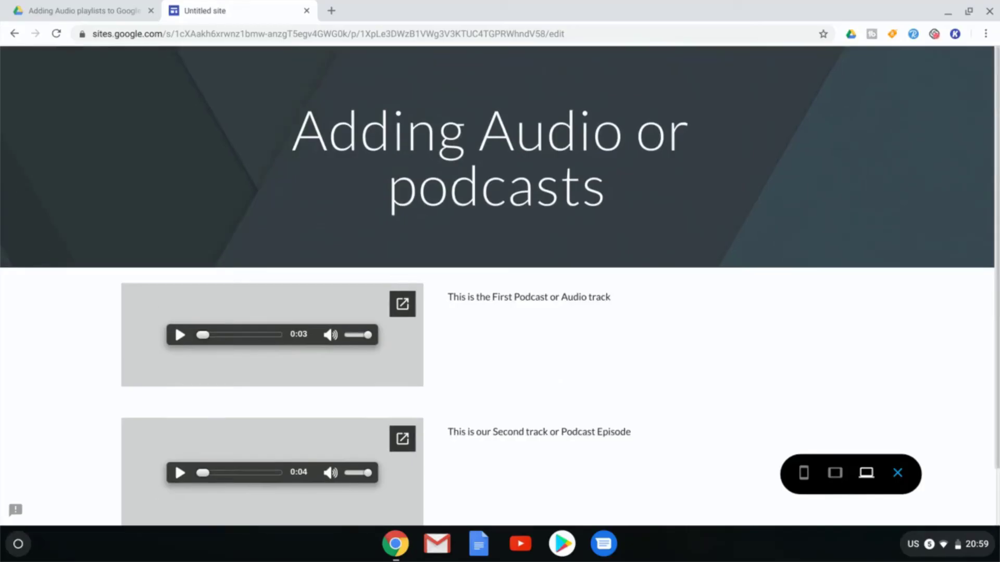